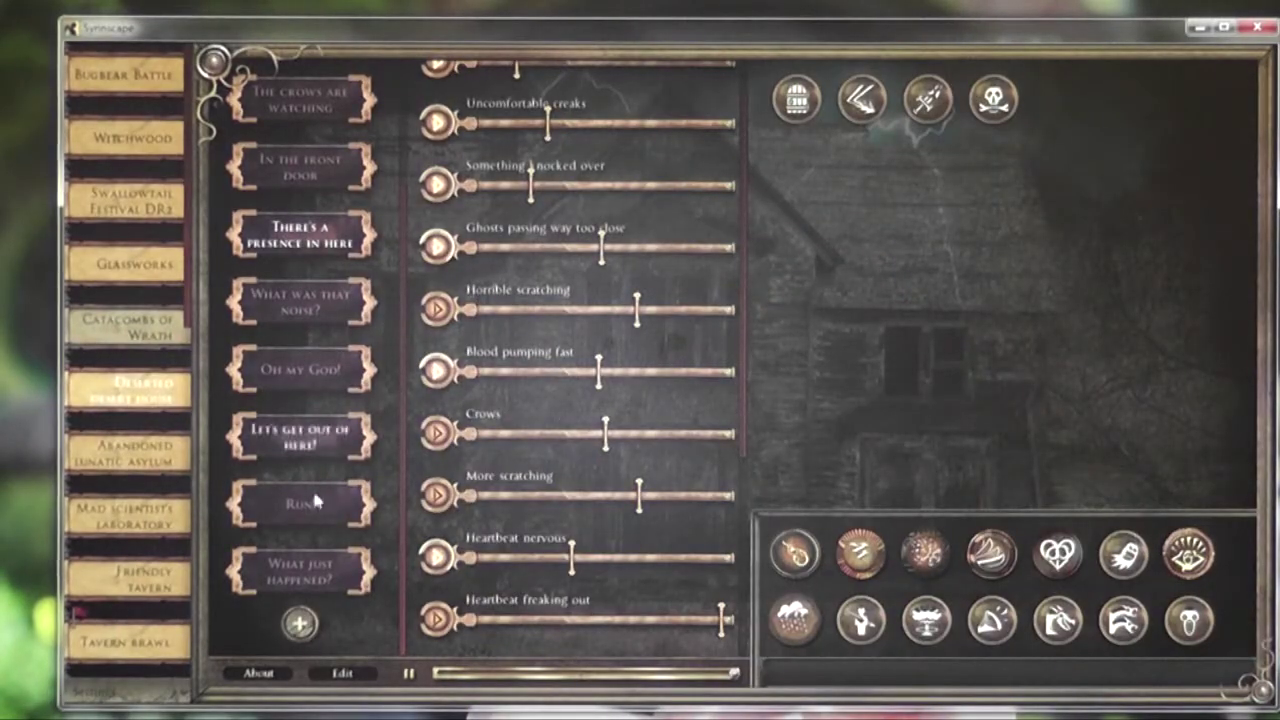
# Step: Start the Run! mood in the Deserted Desert House soundset
pyautogui.click(316, 500)
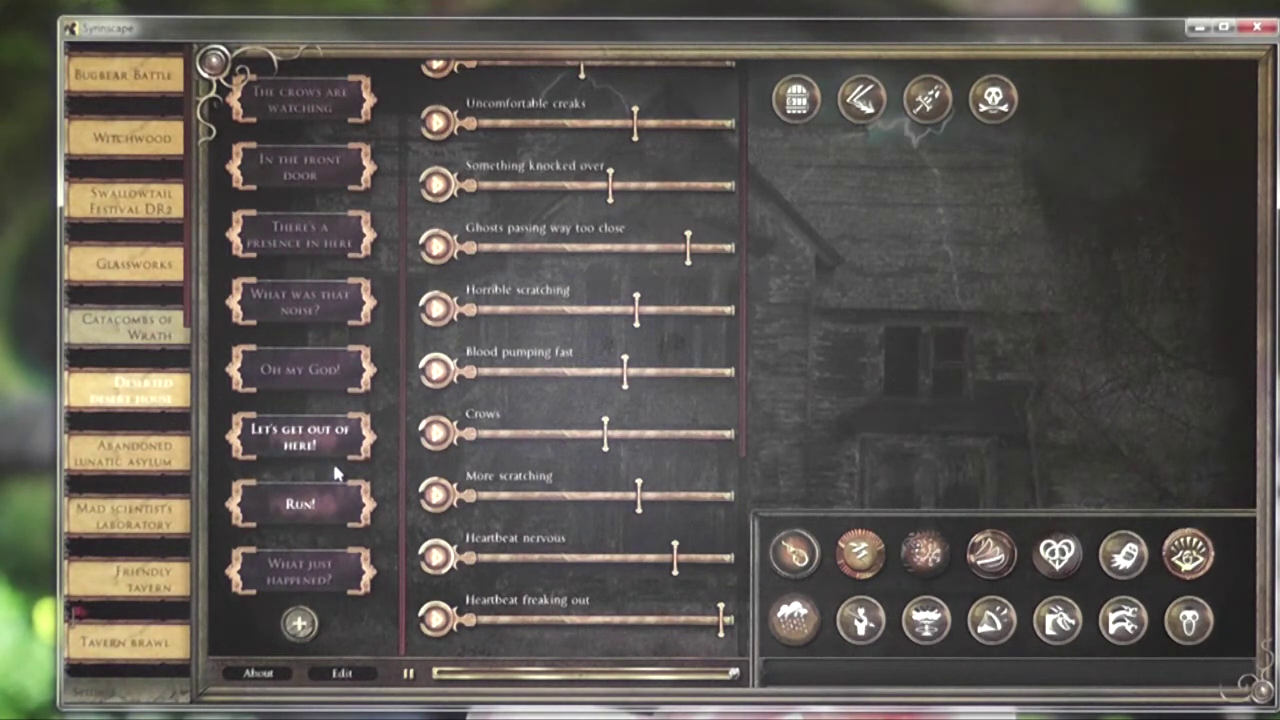
# Step: Play the asylum's Run!! mood, then the Mad Scientist's Laboratory's That poor little creature! mood
pyautogui.click(152, 460)
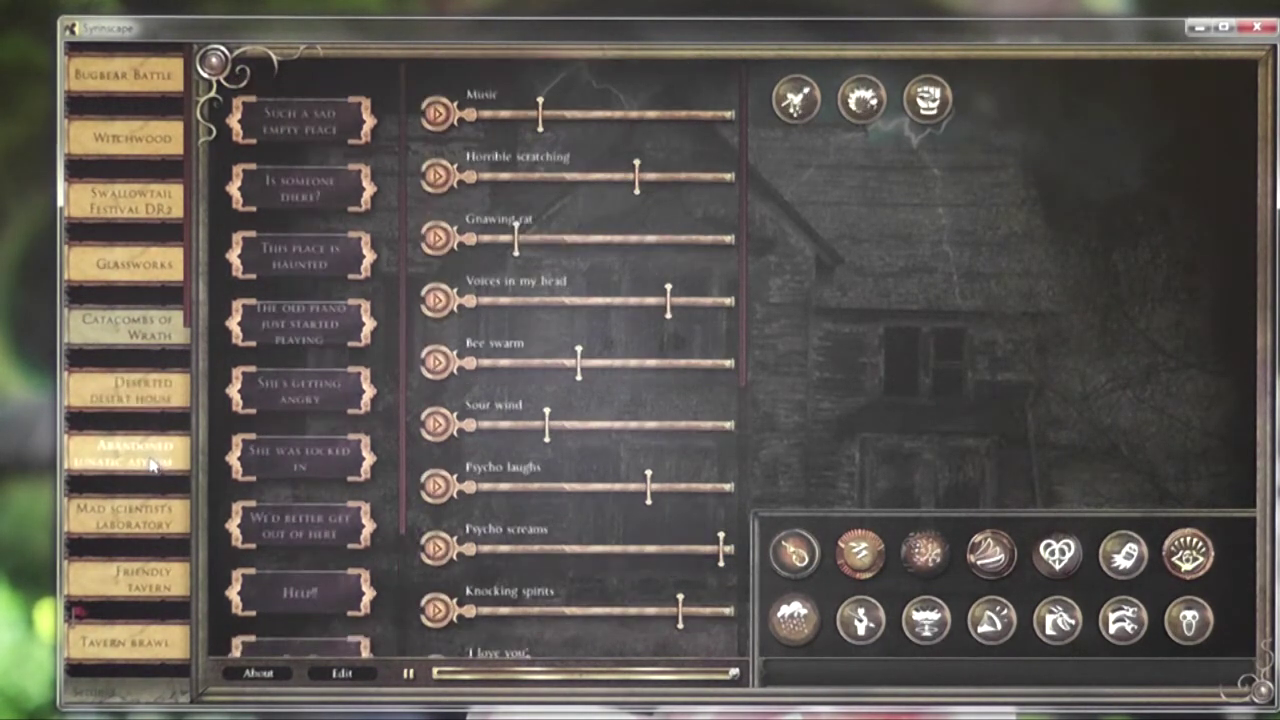
pyautogui.scroll(-2, 329, 403)
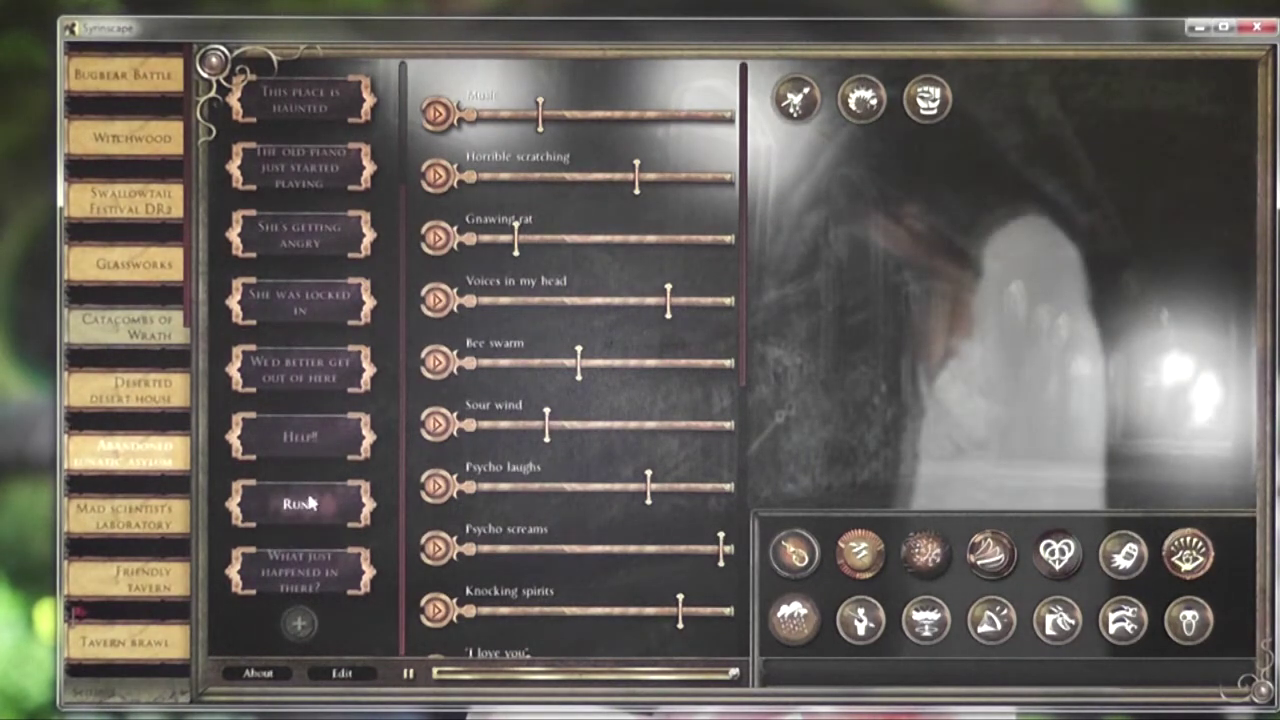
pyautogui.click(311, 503)
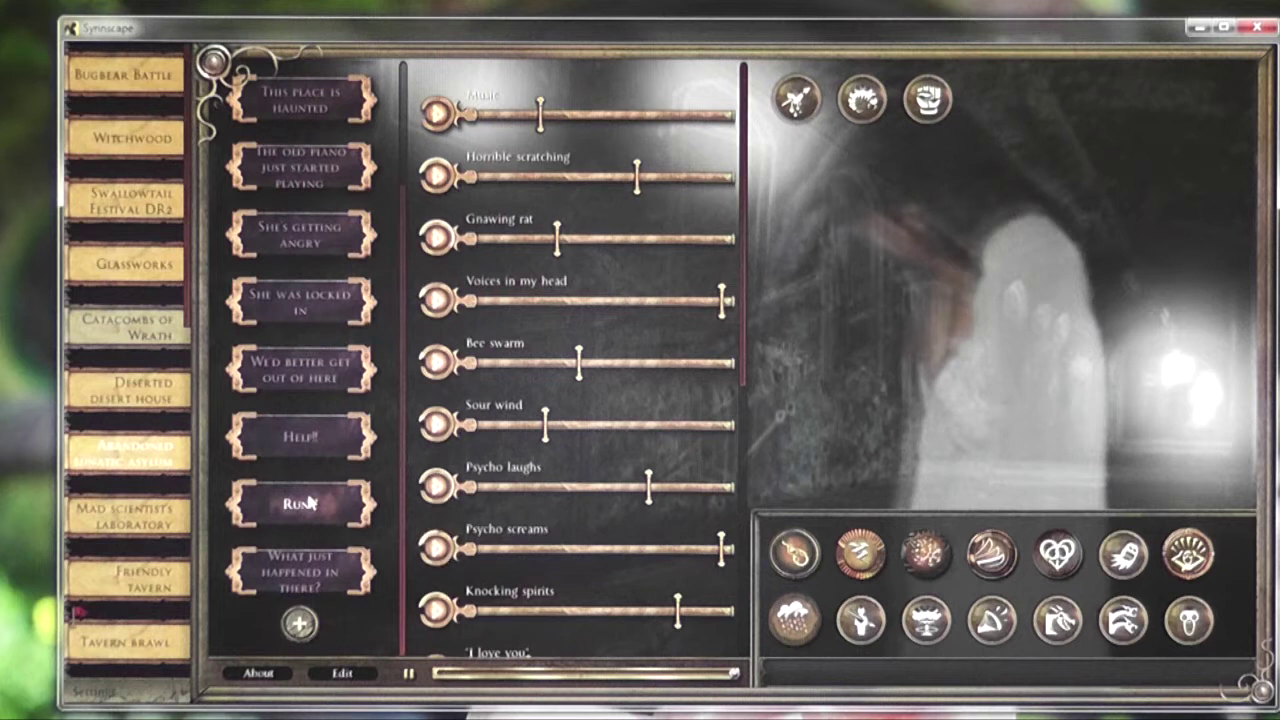
pyautogui.click(140, 518)
pyautogui.click(301, 257)
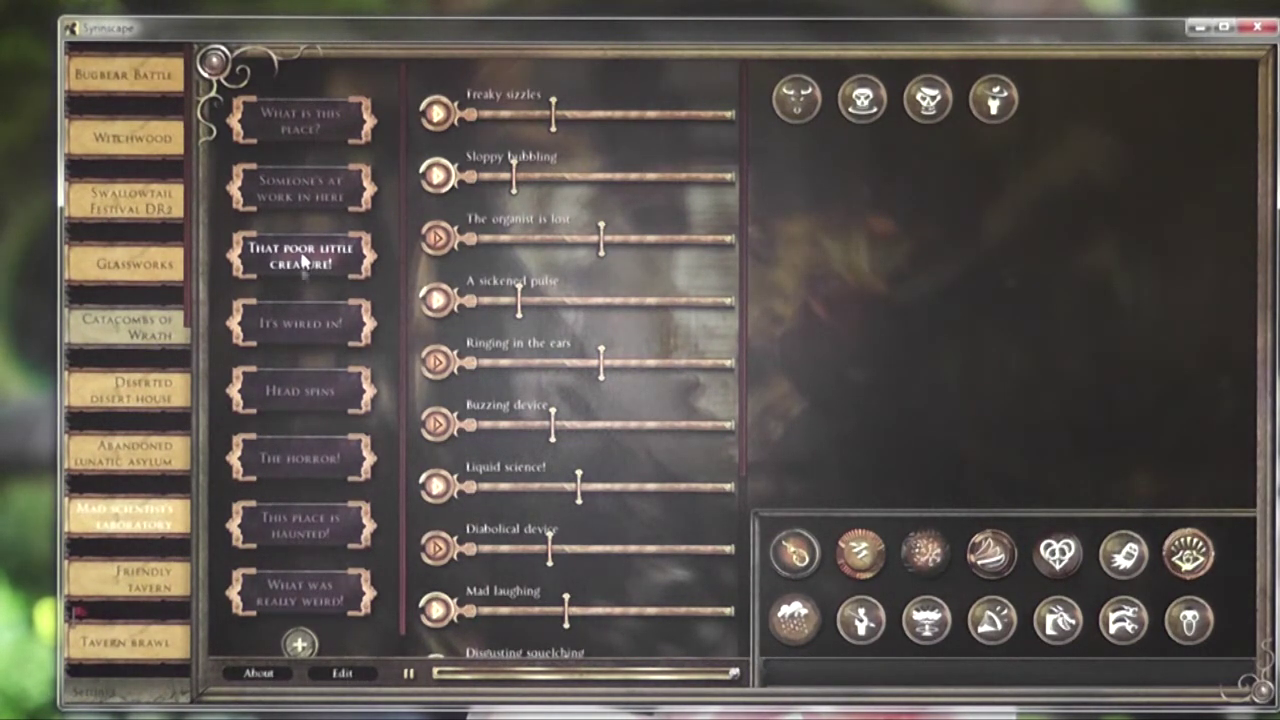
# Step: Play the laboratory's It's wired in! mood and reopen the Deserted Desert House soundset
pyautogui.click(305, 330)
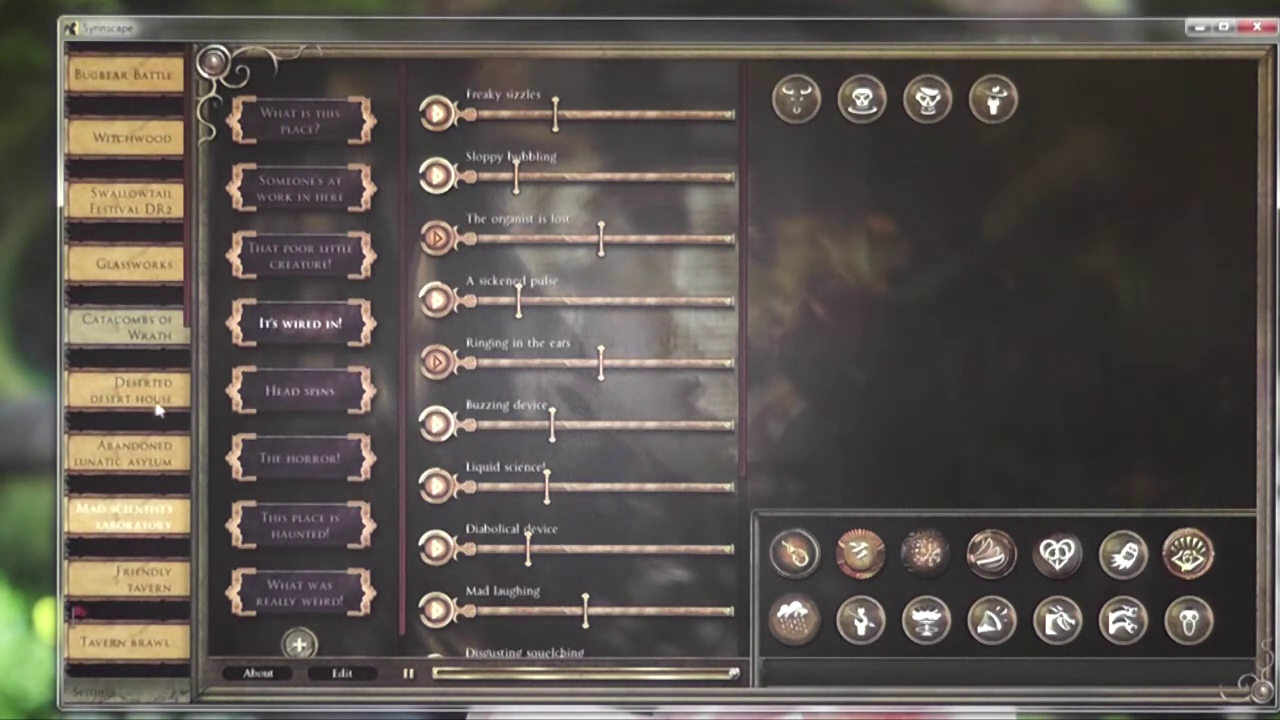
pyautogui.click(128, 392)
# Step: Play the In the front door mood, followed by What was that noise?
pyautogui.click(323, 330)
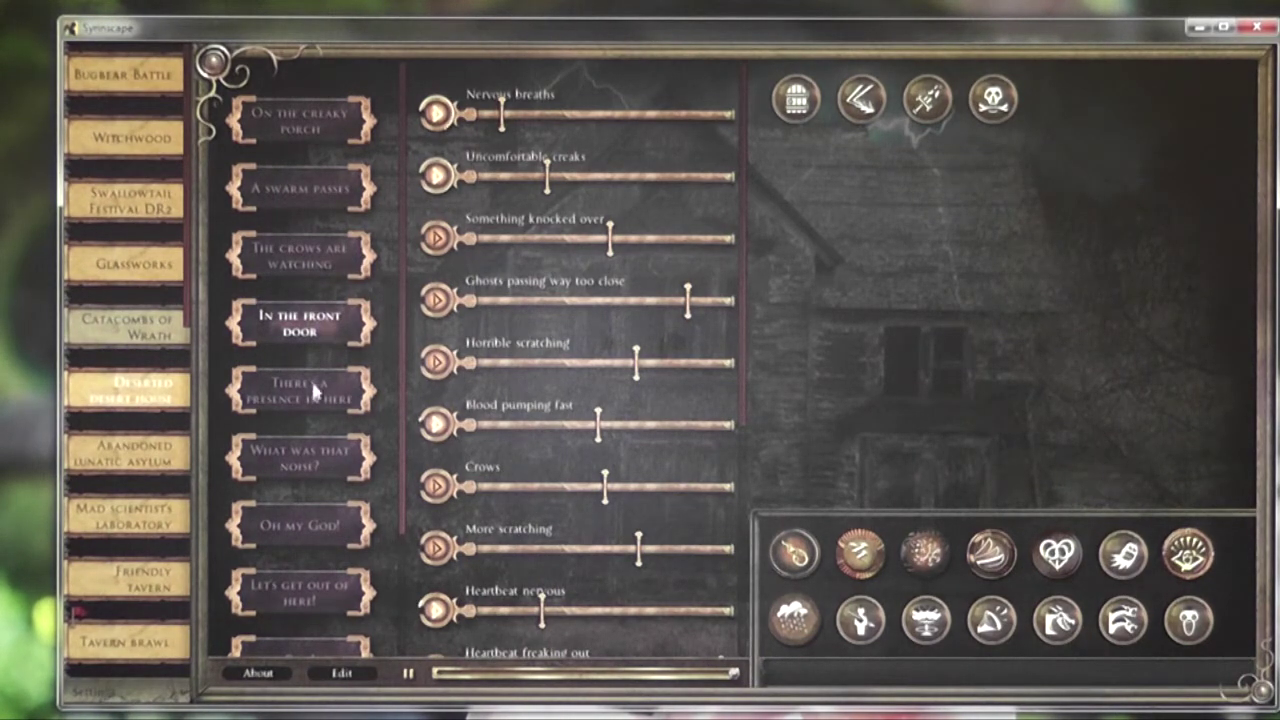
pyautogui.click(311, 463)
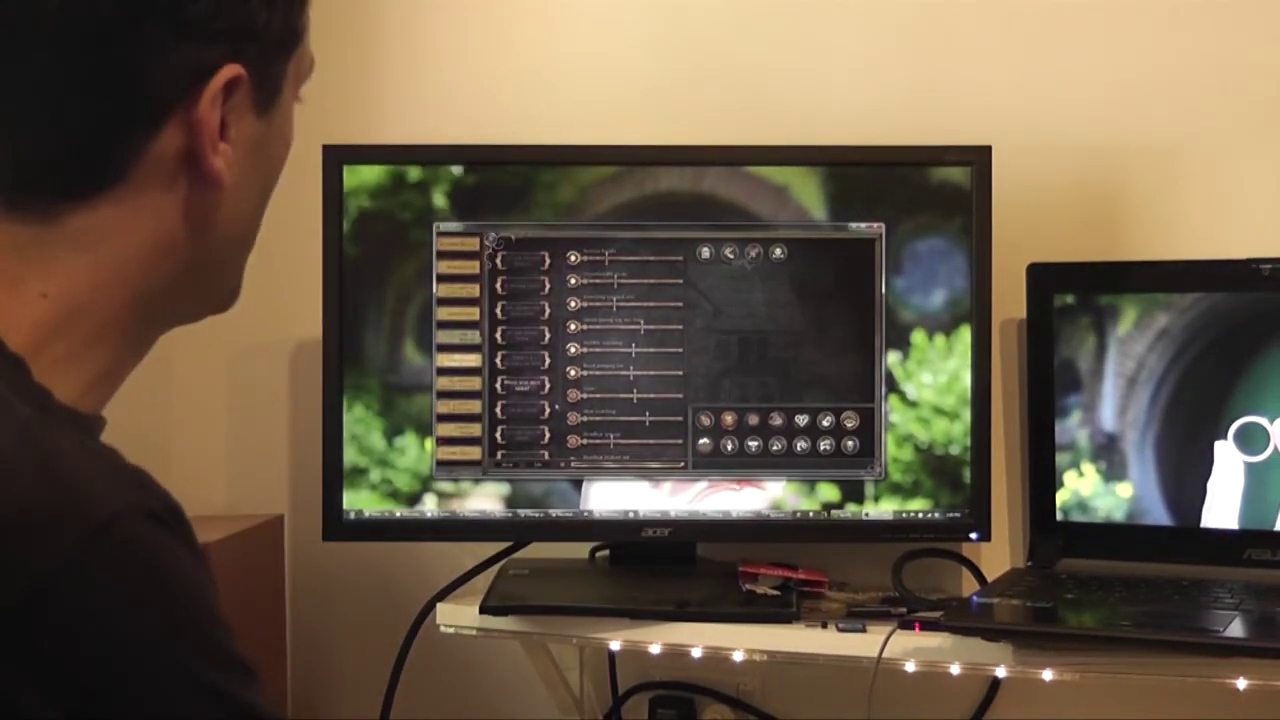
# Step: Load the Abandoned Lunatic Asylum soundset, then the Mad Scientist's Laboratory soundset
pyautogui.click(457, 383)
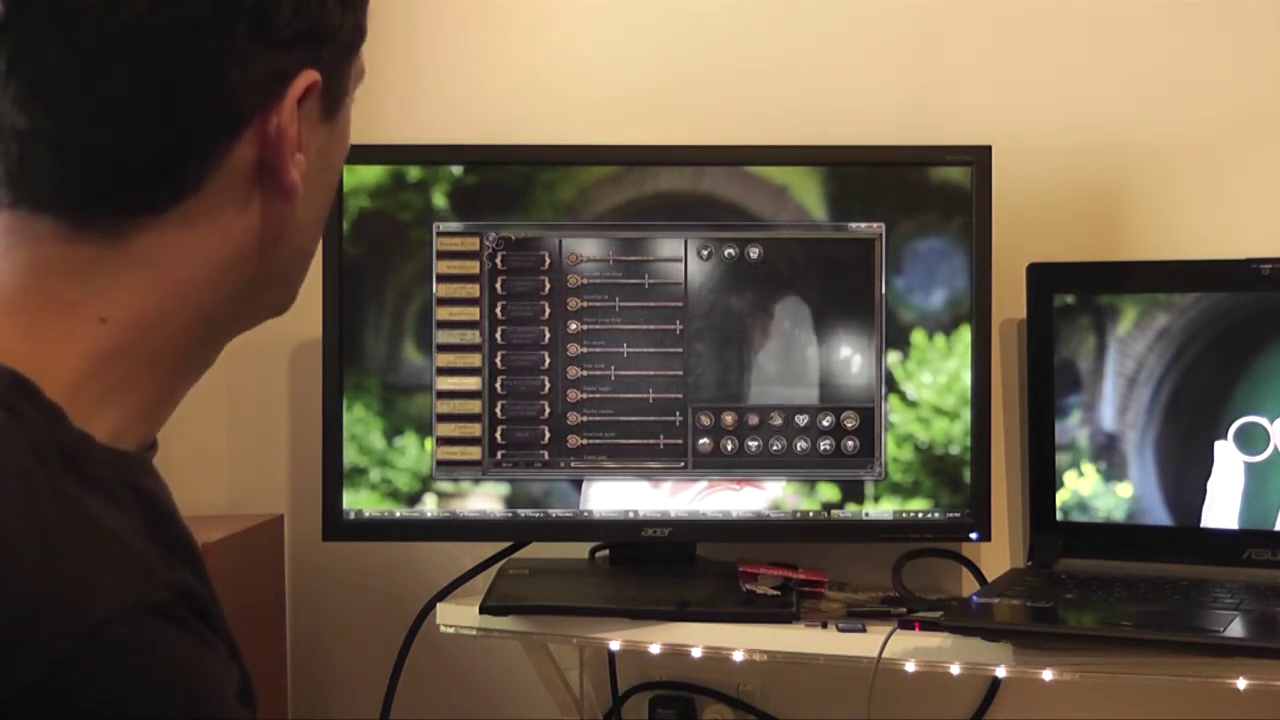
pyautogui.scroll(-1, 623, 350)
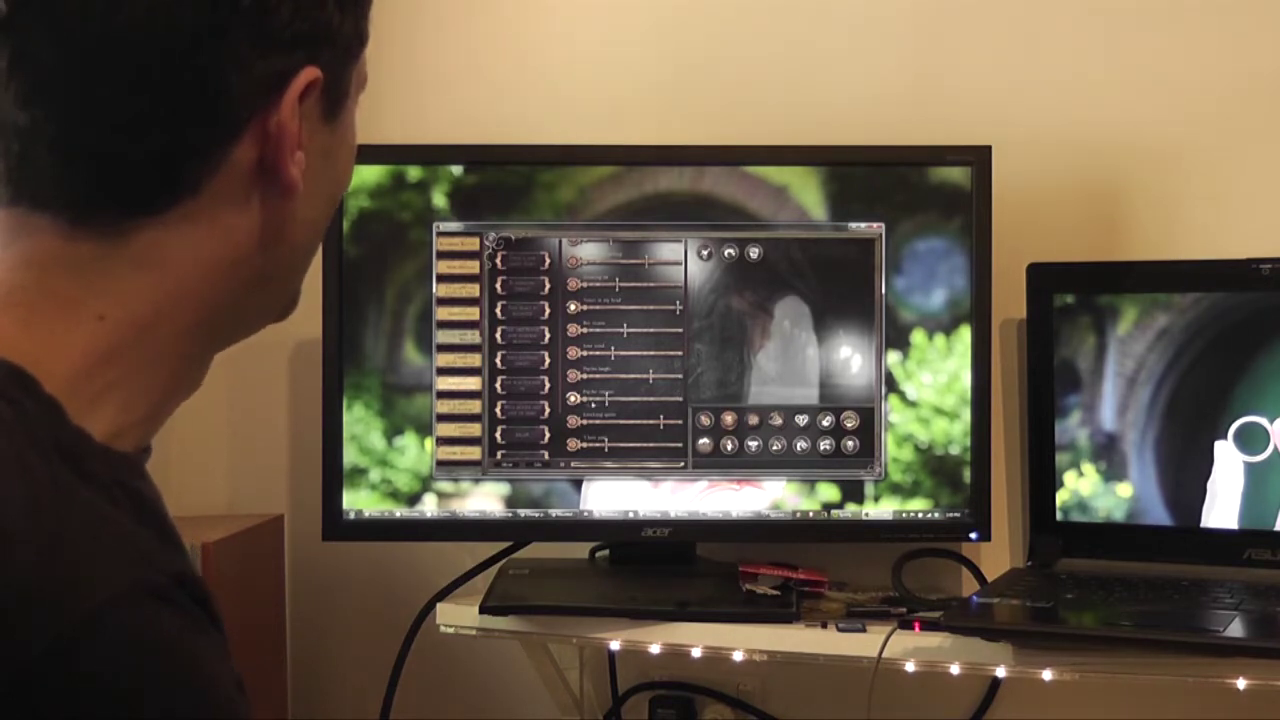
pyautogui.click(522, 435)
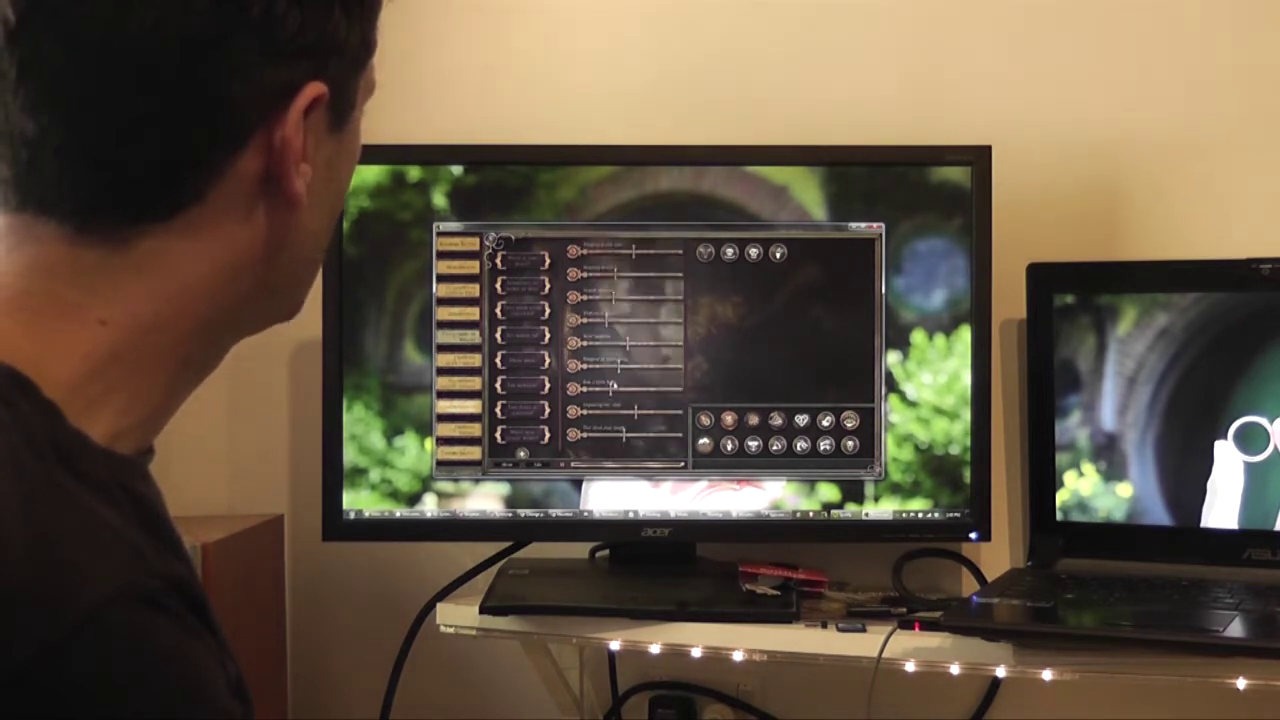
# Step: Save the current three-soundset mix as a named custom mood
pyautogui.click(521, 455)
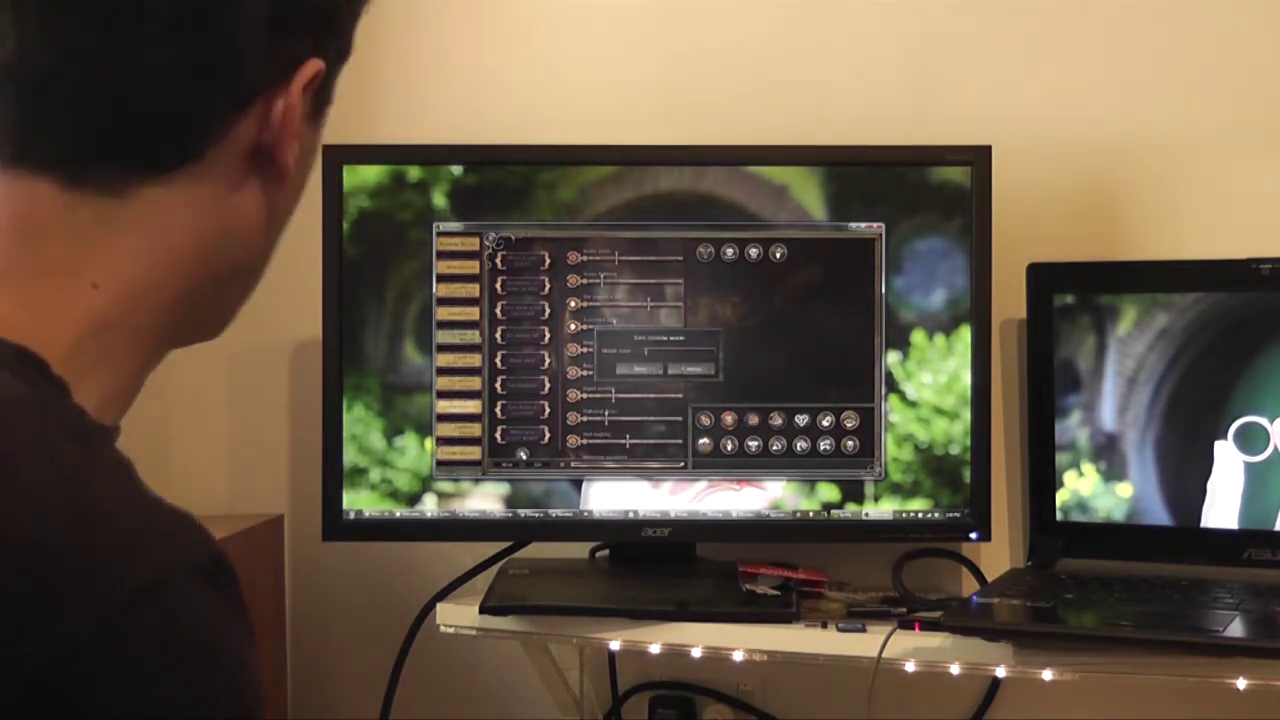
pyautogui.write('te')
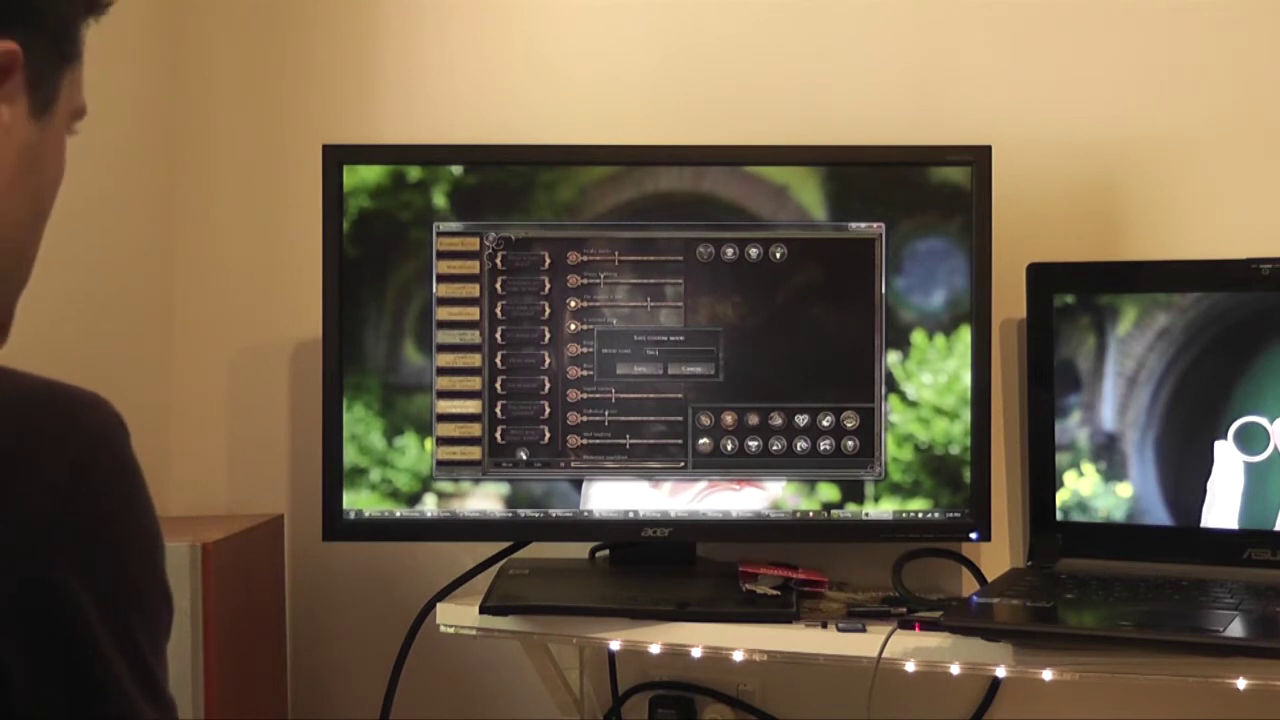
pyautogui.write('st mo')
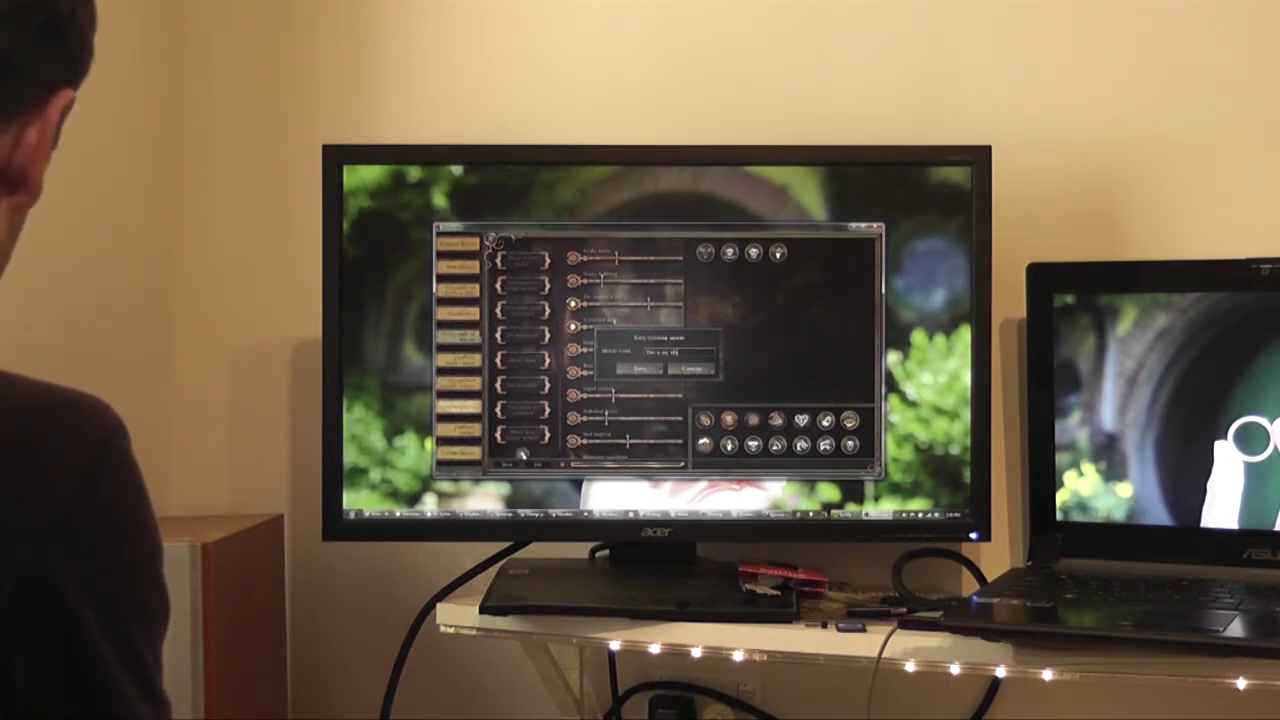
pyautogui.write('a of how it sho')
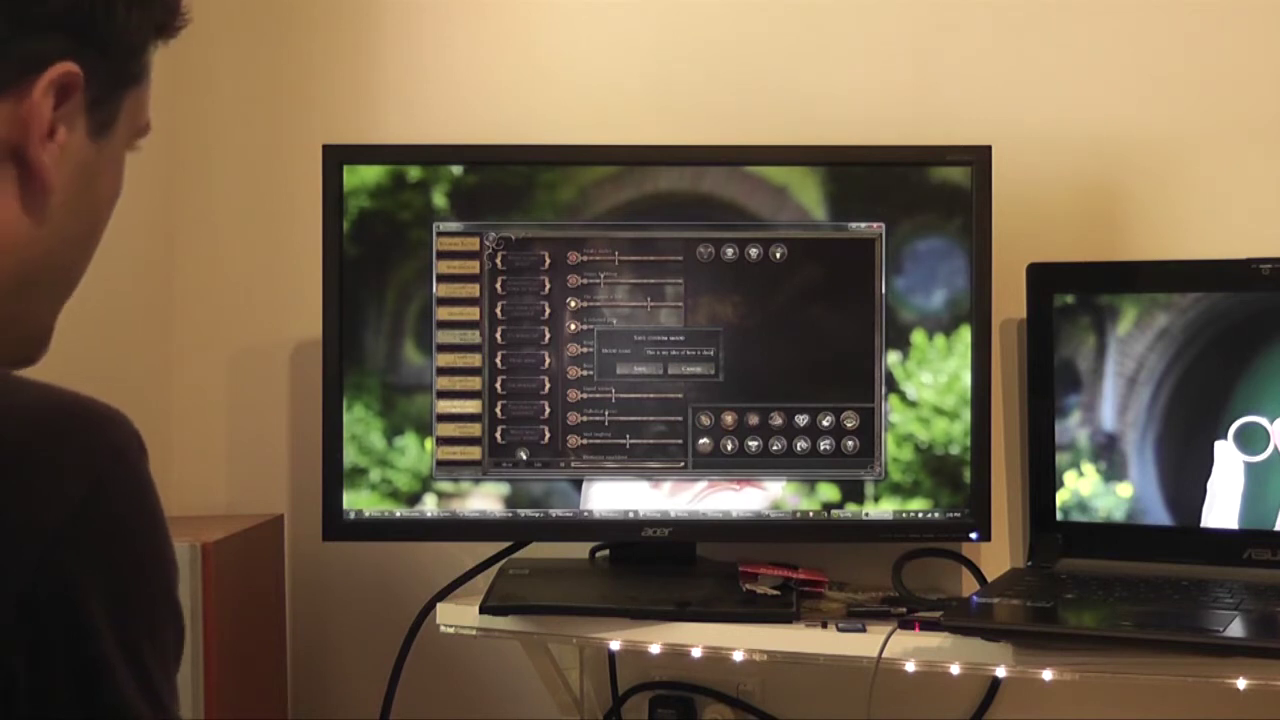
pyautogui.press('Return')
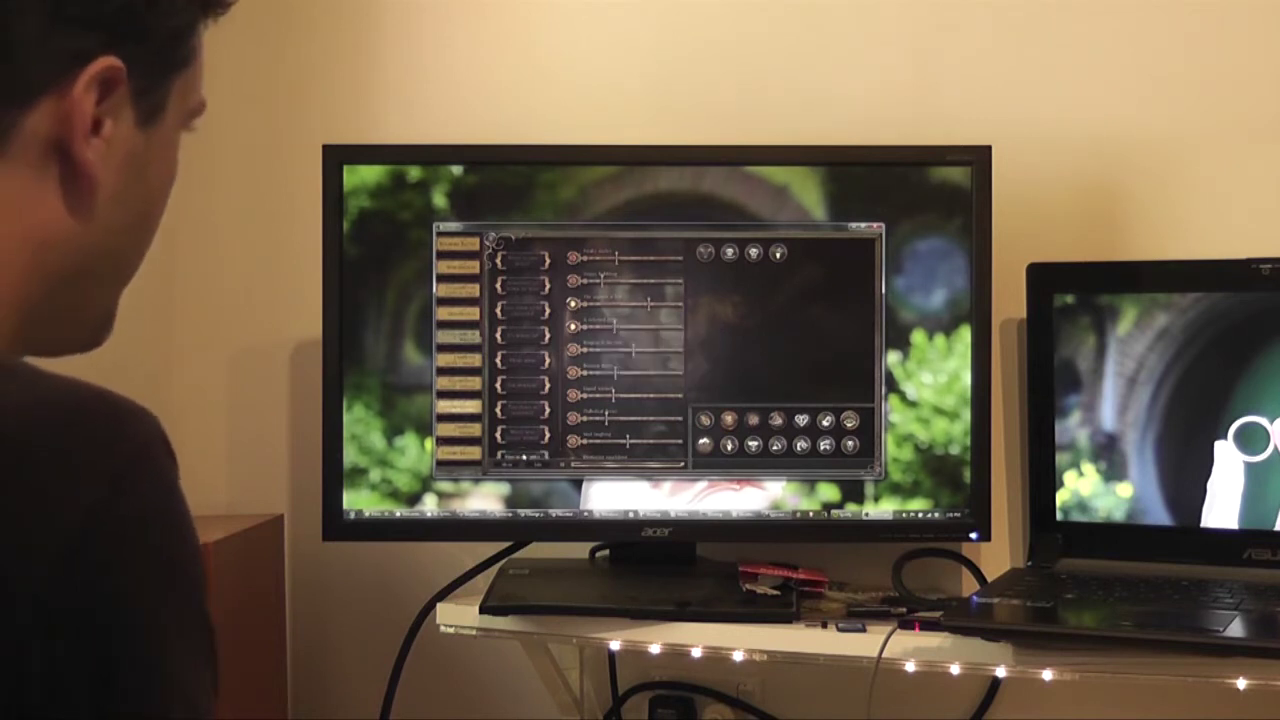